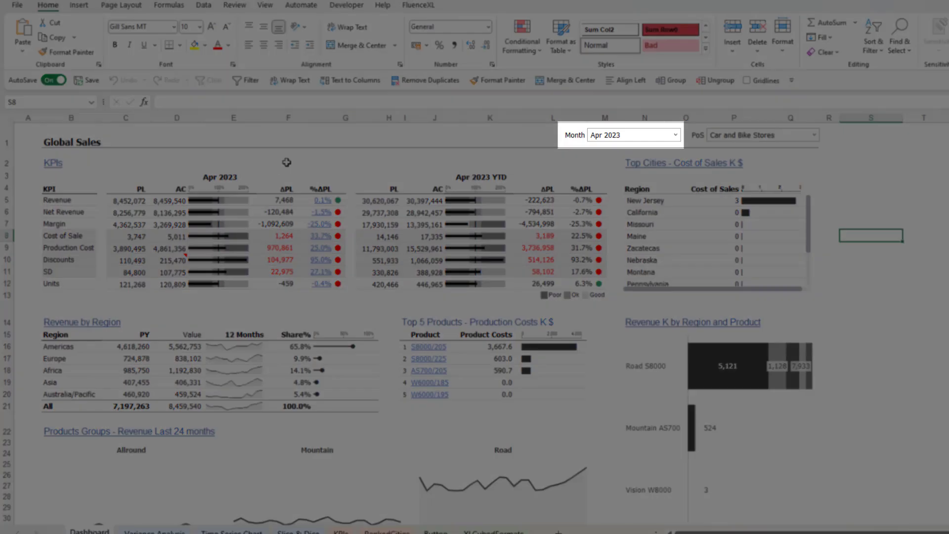
Filter the dashboard to Aug 2023 and read the comment thread on the month's Margin variance to plan.
mouse_move(180, 262)
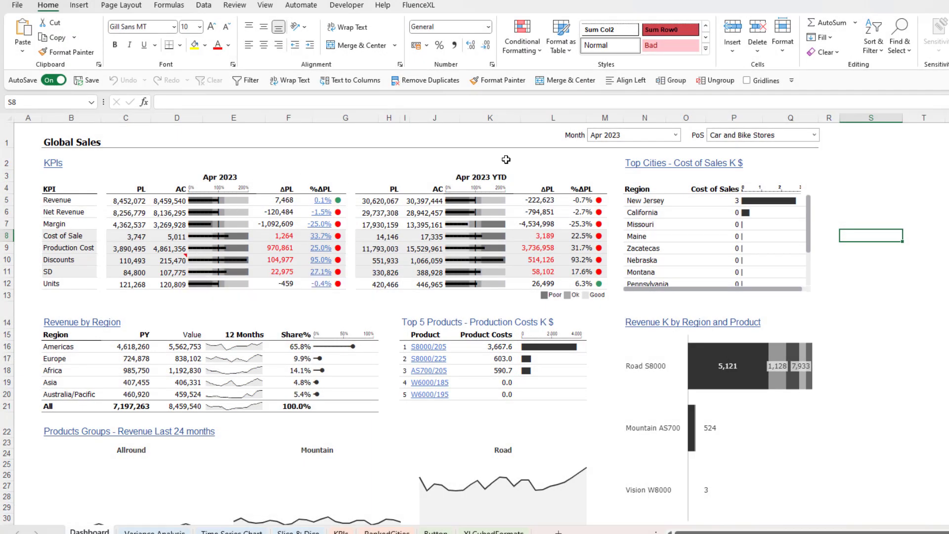
left_click(617, 141)
left_click(616, 142)
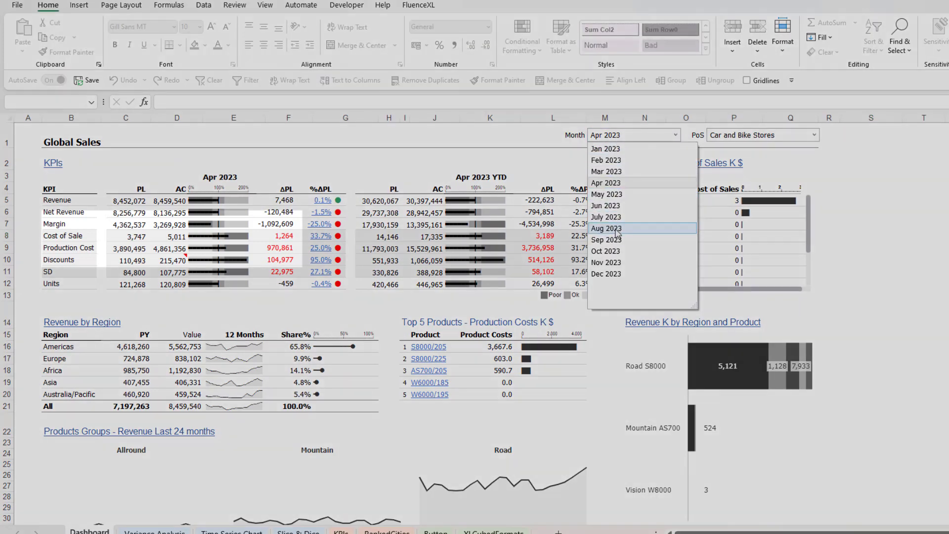
left_click(610, 225)
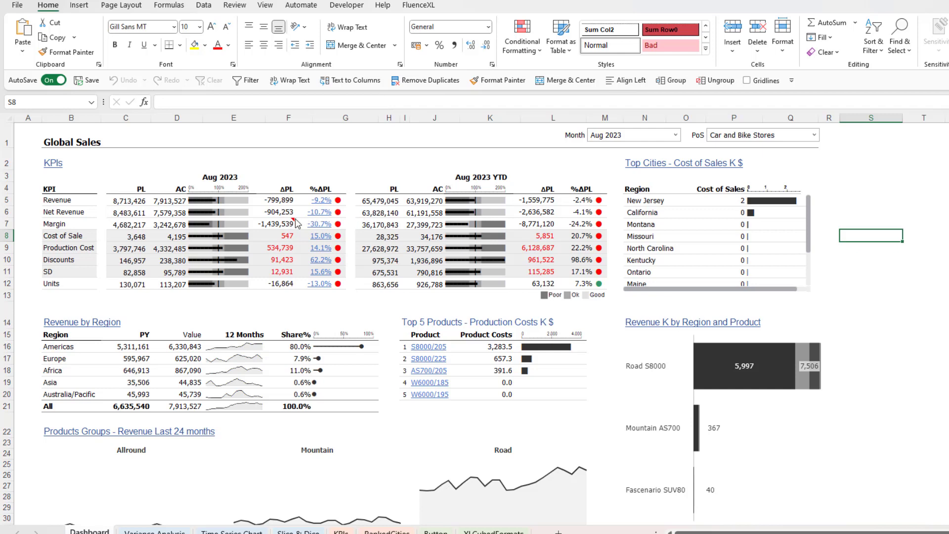
mouse_move(284, 227)
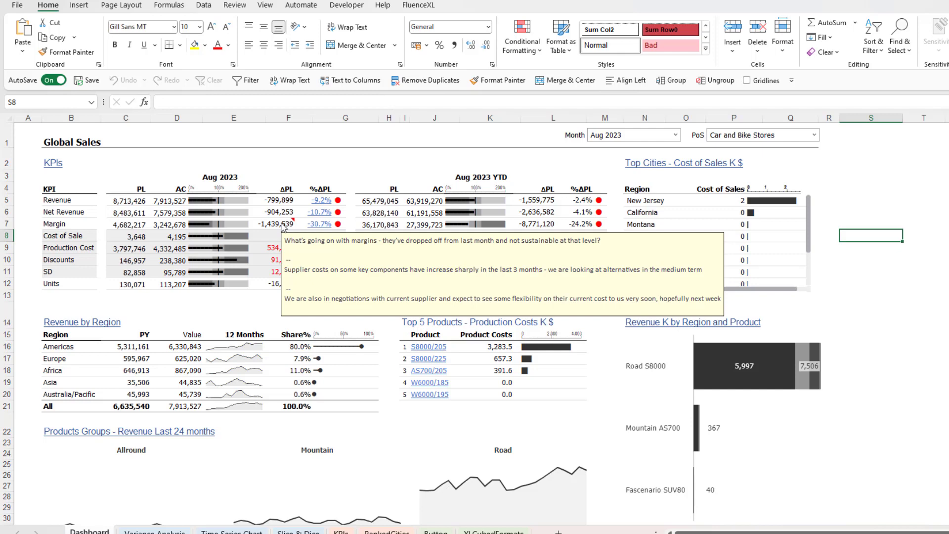
right_click(284, 228)
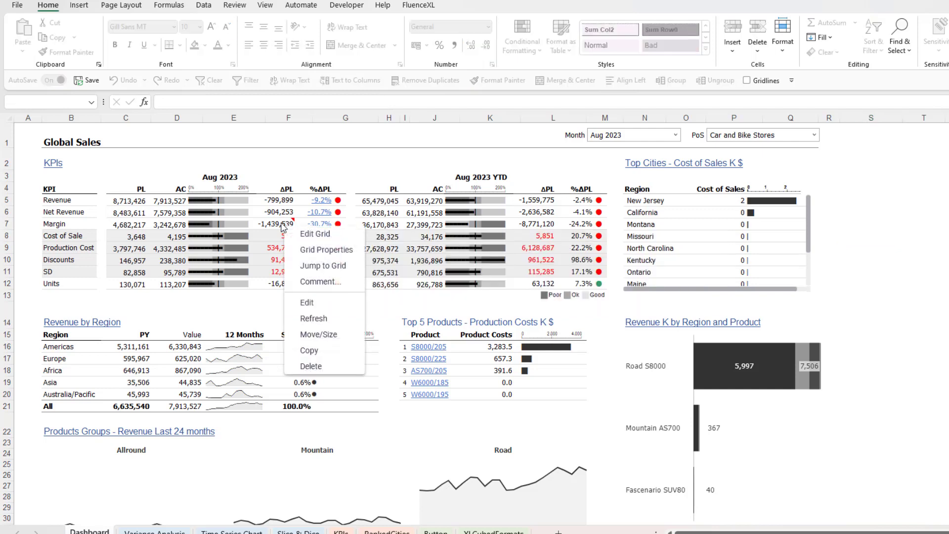
left_click(328, 283)
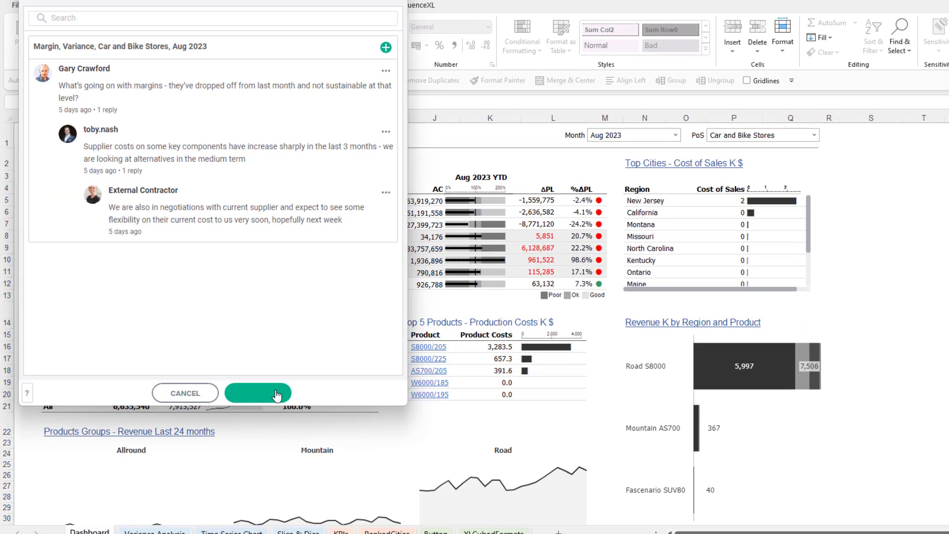
left_click(302, 498)
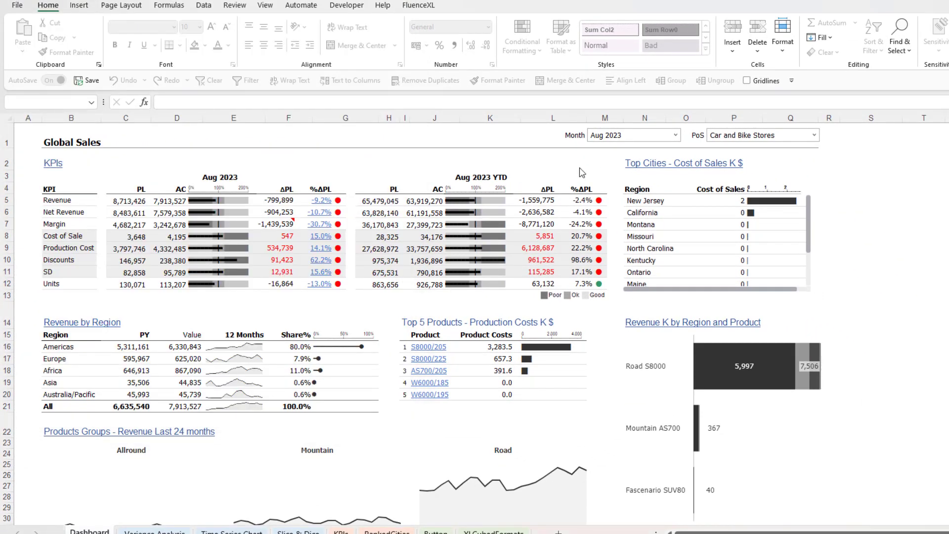
Switch the dashboard month to Dec 2023 and set the PoS filter to All.
left_click(610, 138)
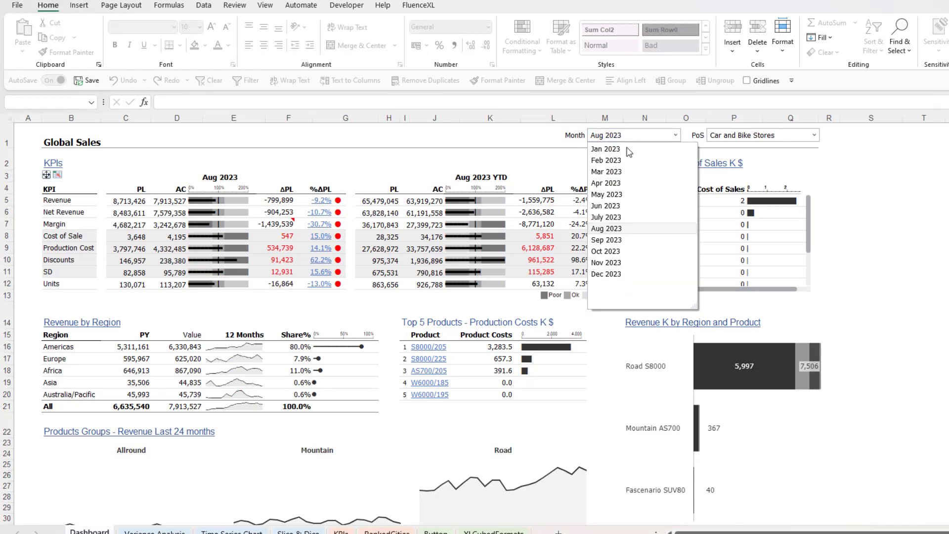
left_click(626, 274)
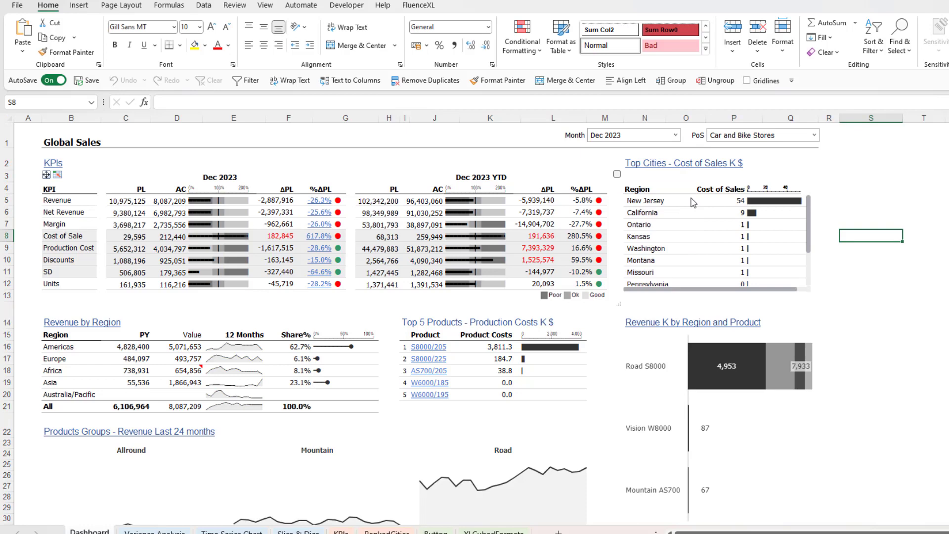
left_click(764, 140)
left_click(715, 144)
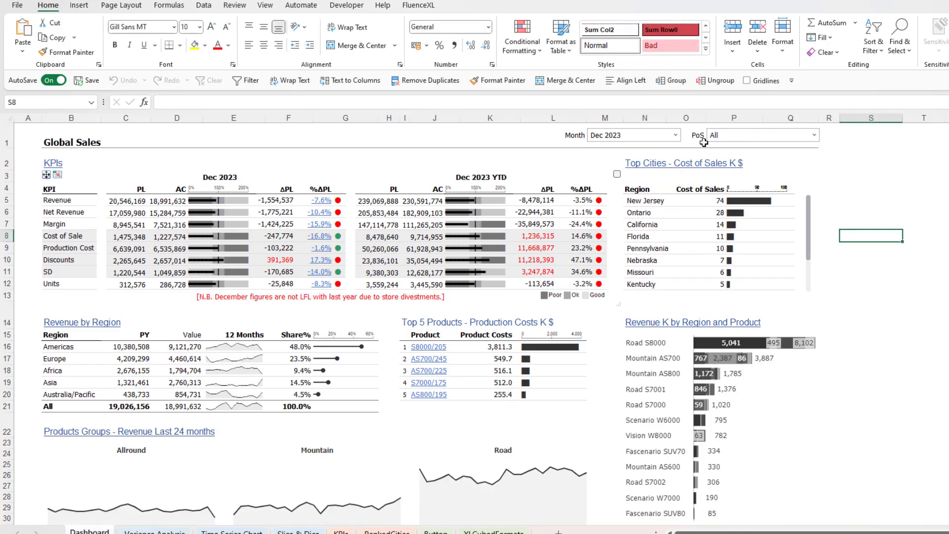
Change the month to Nov 2023 and open the comments for the Revenue AC value in the KPIs grid.
left_click(675, 136)
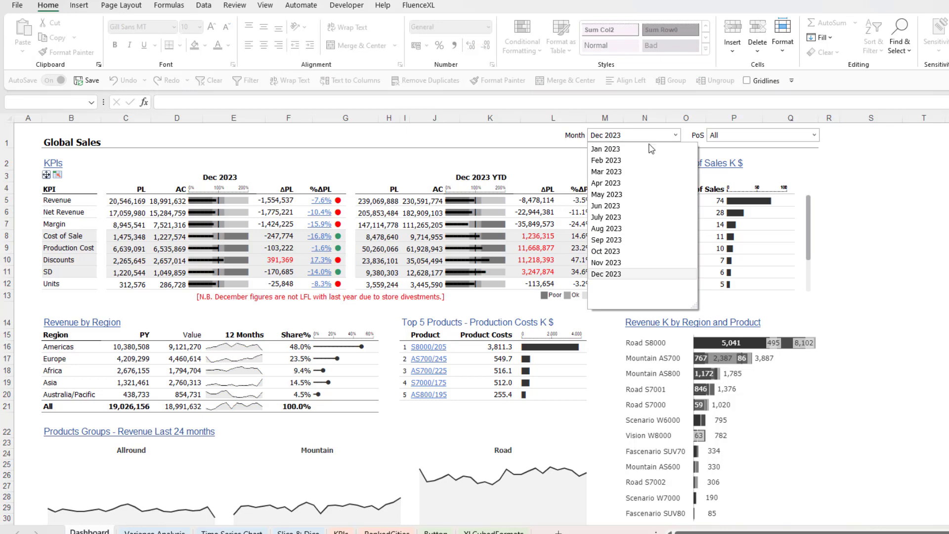
left_click(616, 263)
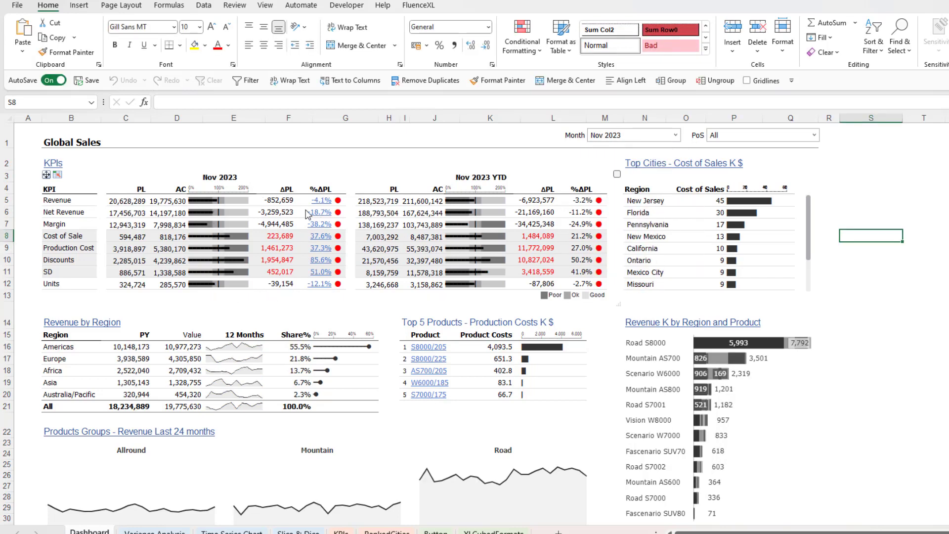
right_click(168, 203)
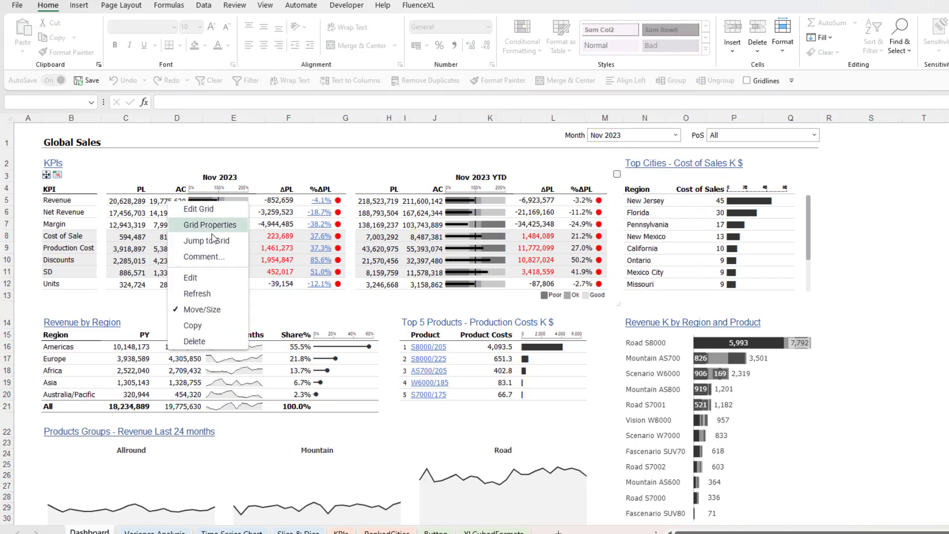
left_click(216, 262)
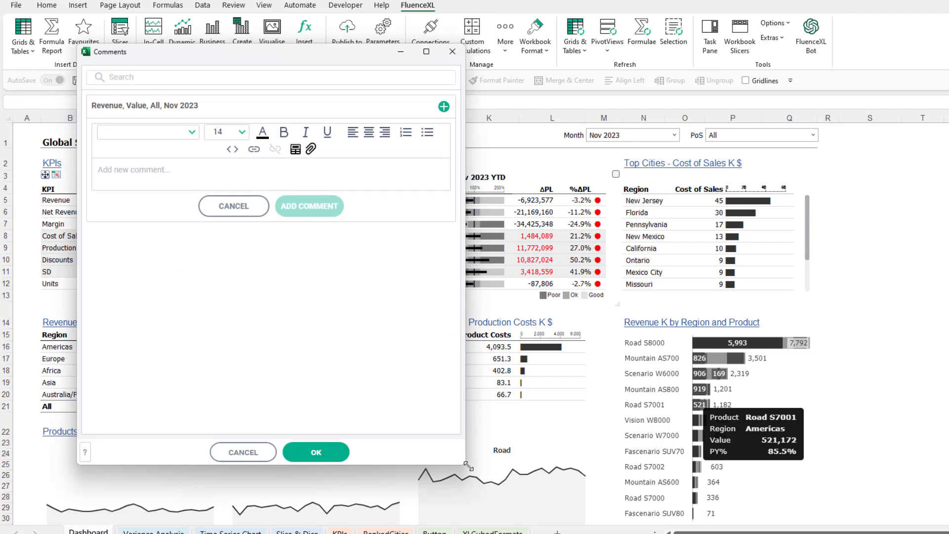
Enlarge the comments window and enter the new comment text "POS failure at following stores, no data since 2nd Nov".
left_click_drag(466, 464, 943, 518)
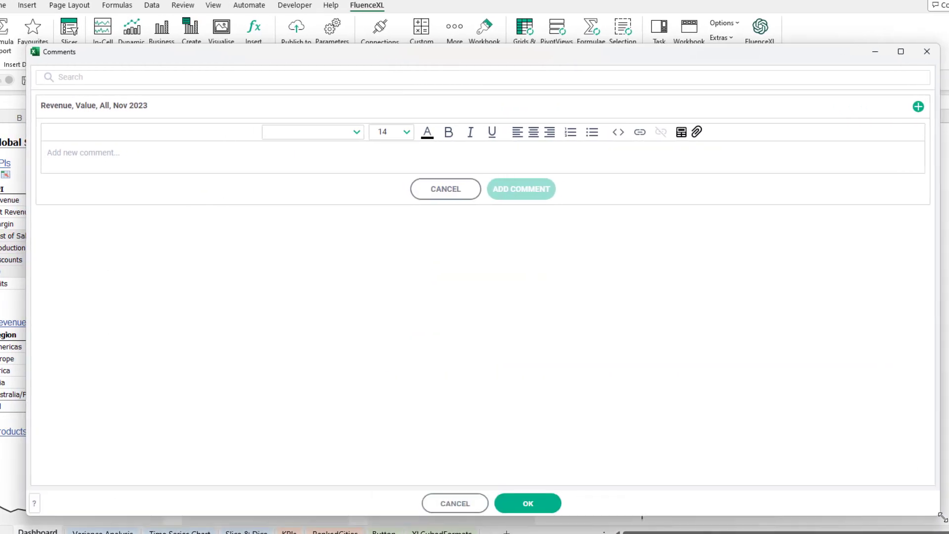
left_click(212, 152)
type("POS failure at following")
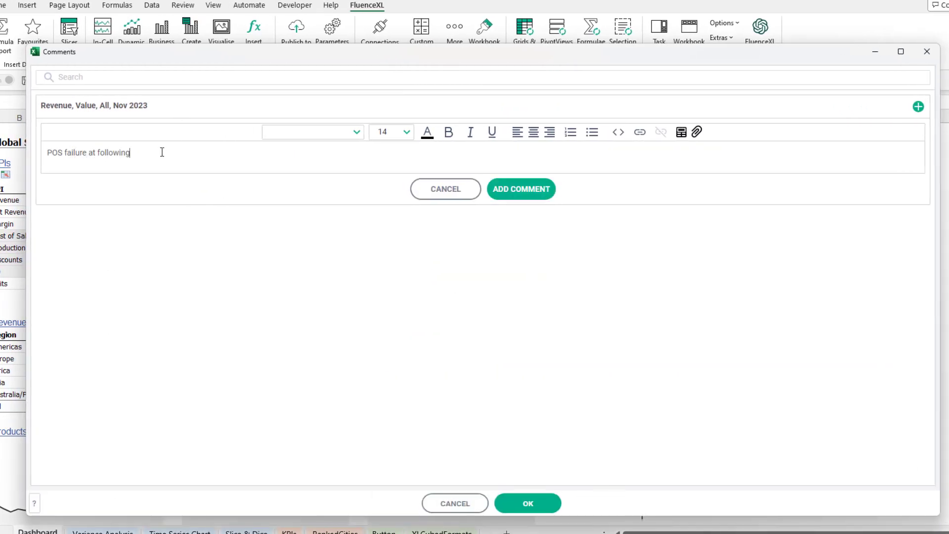
type(" stores, no data since 2nd Nov")
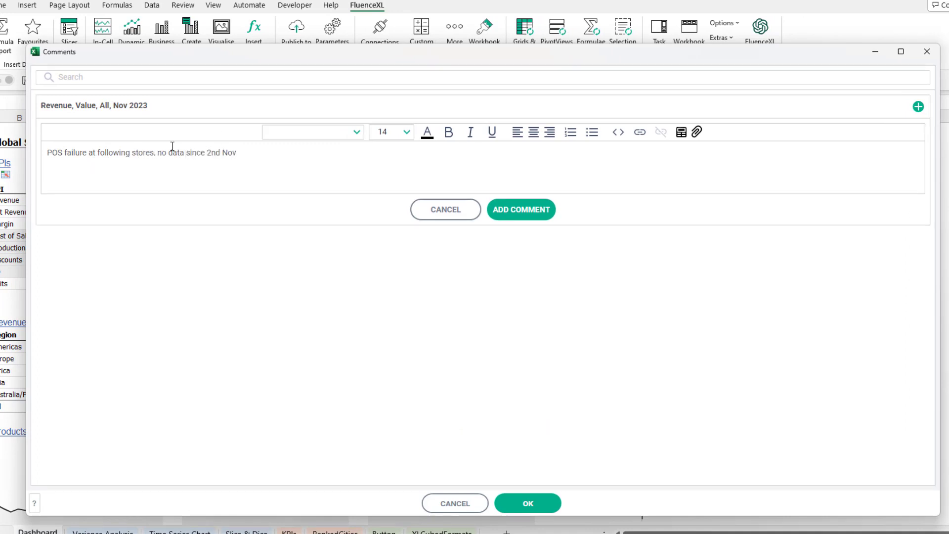
Add a bulleted list of Boston, New York, Springfield and Philadelphia below the comment text and post the comment.
key("Return")
left_click(591, 133)
type("Boston")
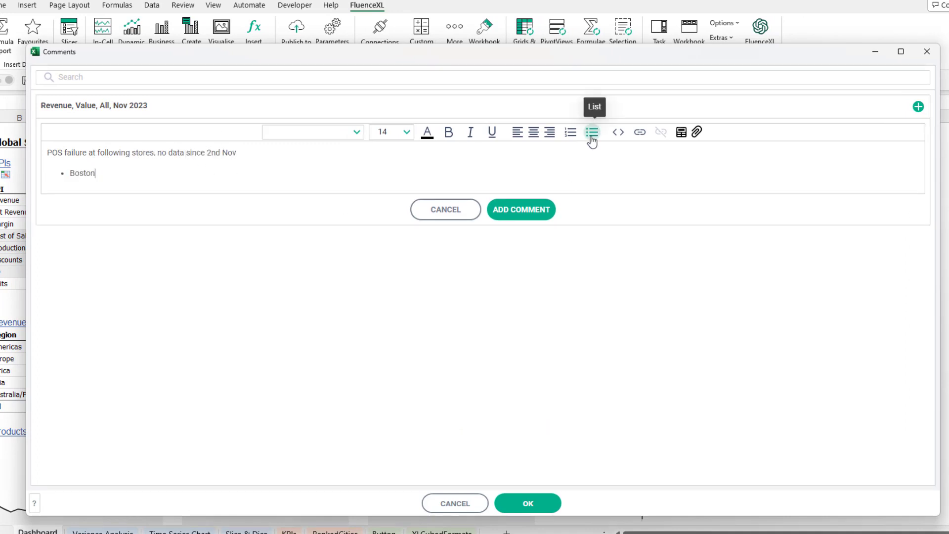
key("Return")
type("New York")
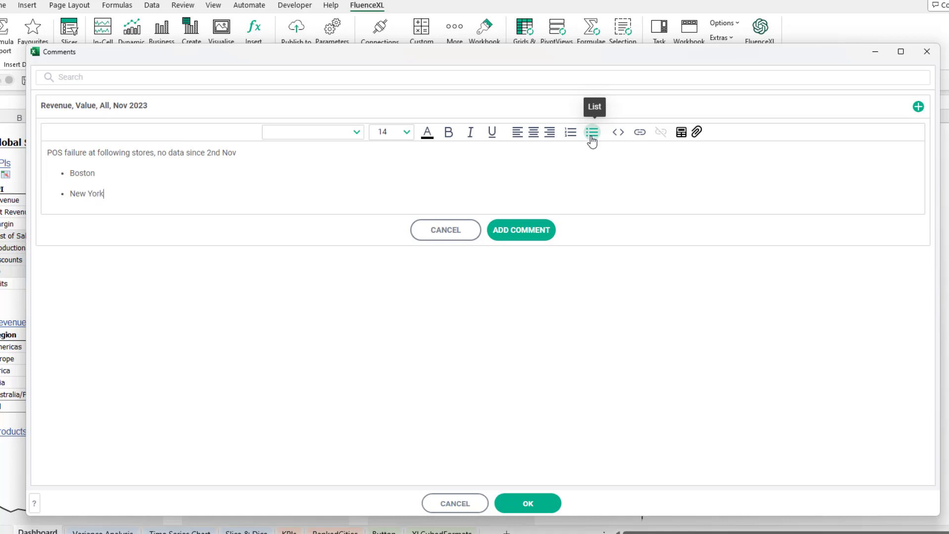
key("Return")
type("Springfield")
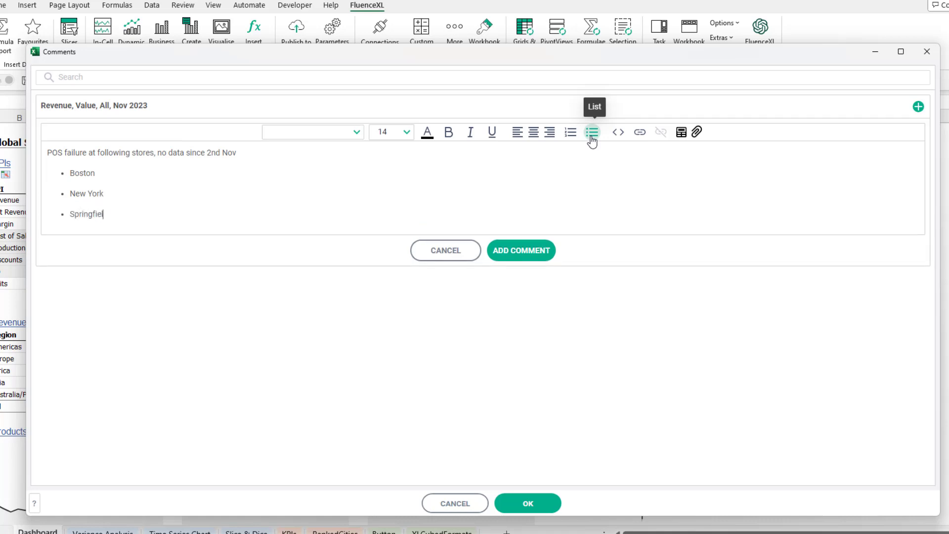
key("Return")
type("Philadelphia")
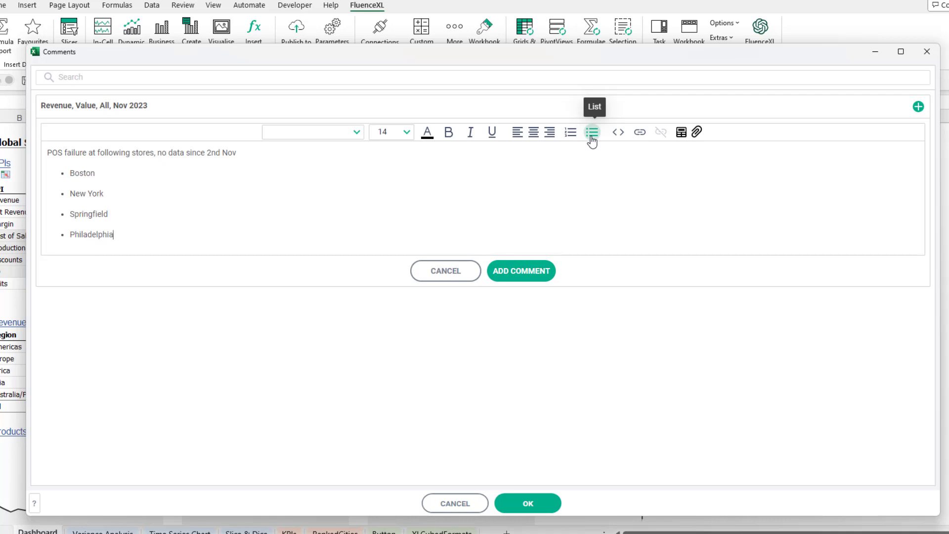
left_click(533, 272)
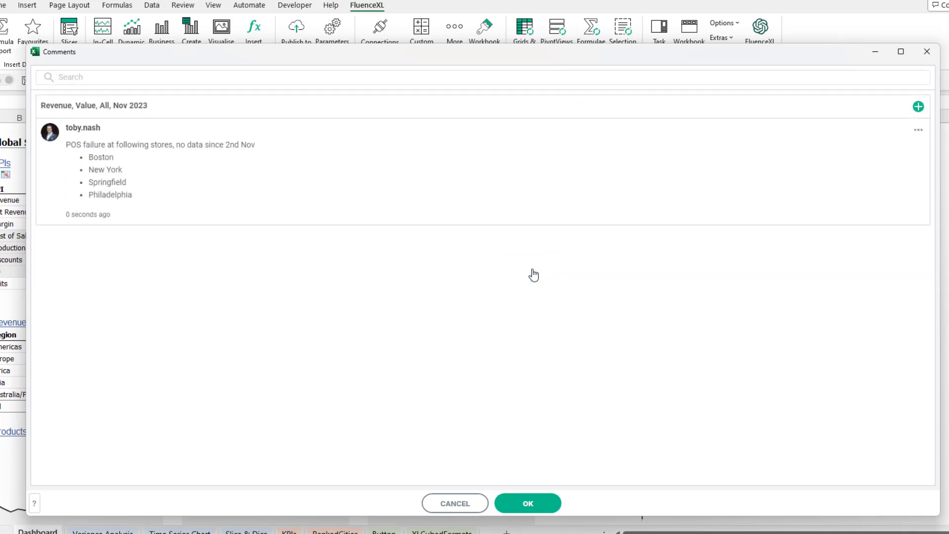
Reply to the POS failure comment with the formatted "Working with Grids" text, including its Grid Components list.
left_click(917, 132)
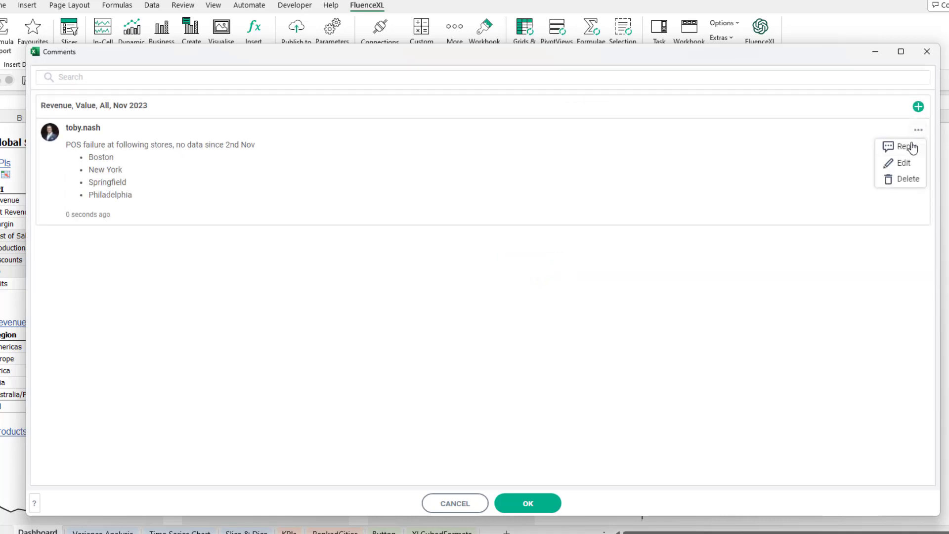
left_click(906, 147)
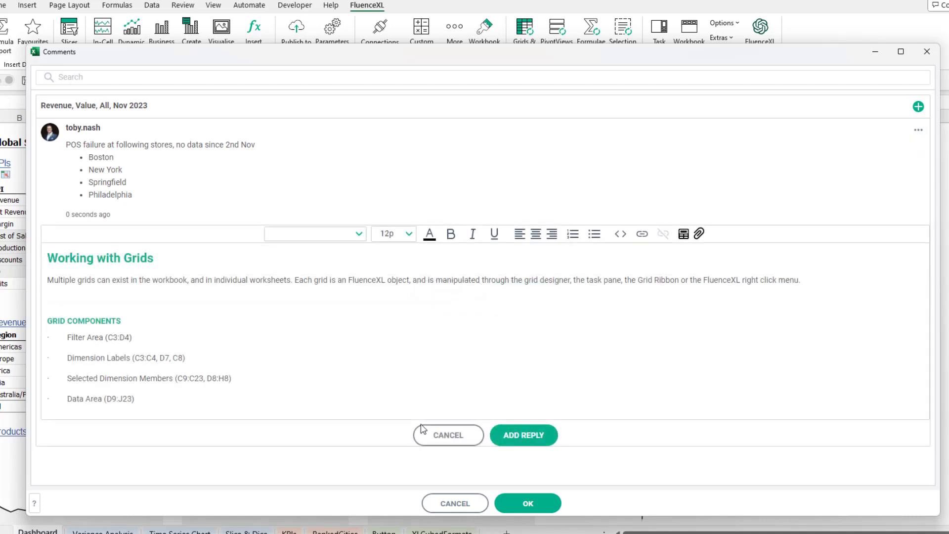
left_click(509, 441)
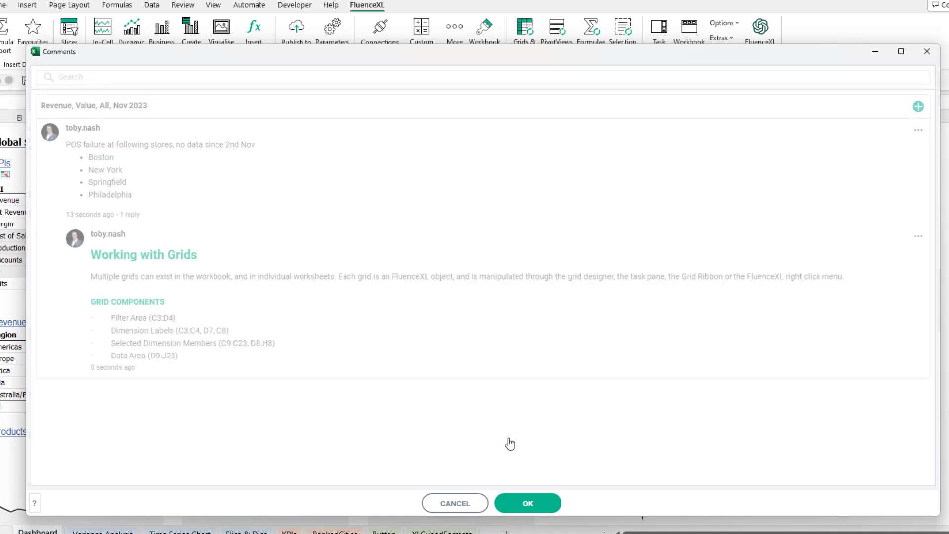
Start a nested reply under the "Working with Grids" reply with the text "Low revenue" and a new line.
left_click(918, 237)
left_click(911, 253)
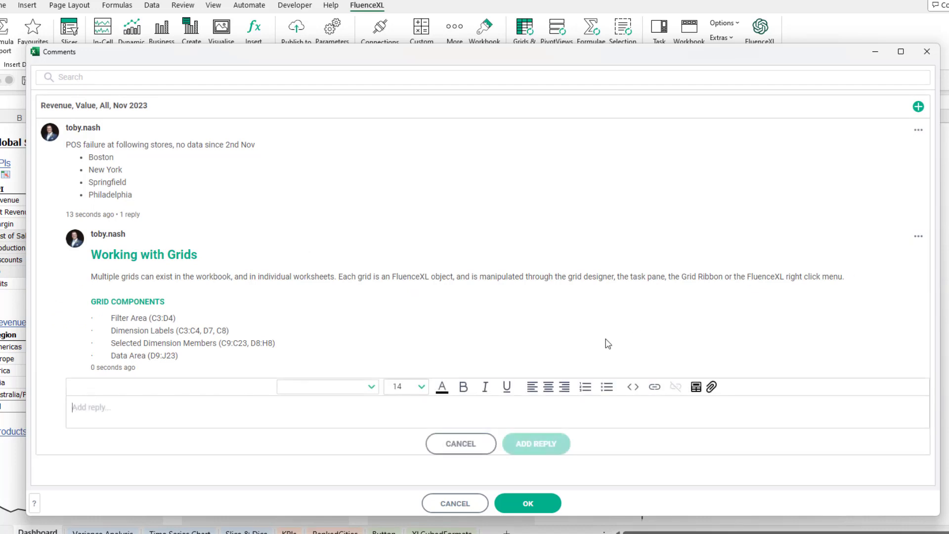
type("Low revenue")
key("Return")
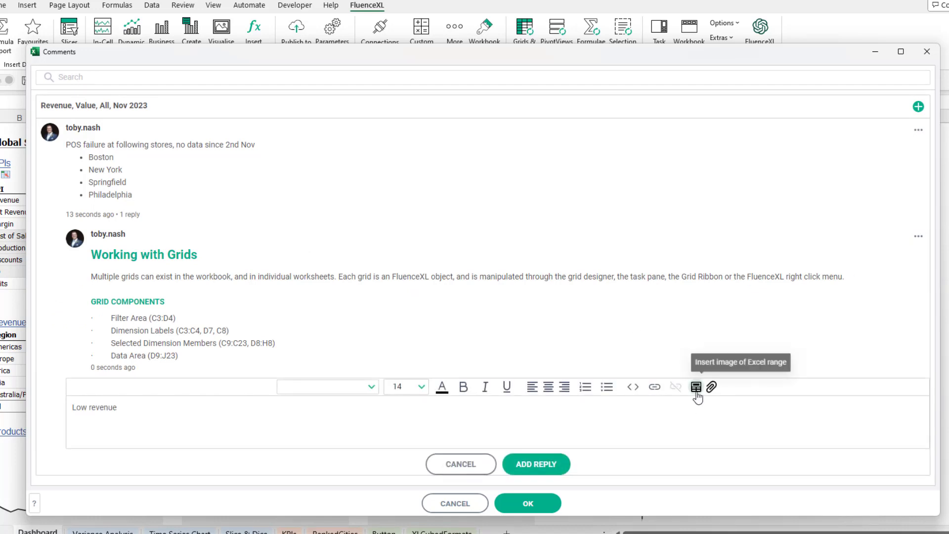
Insert an image of the range KPIs!$B$2:$Q$6 into the "Low revenue" reply and post it.
left_click(696, 389)
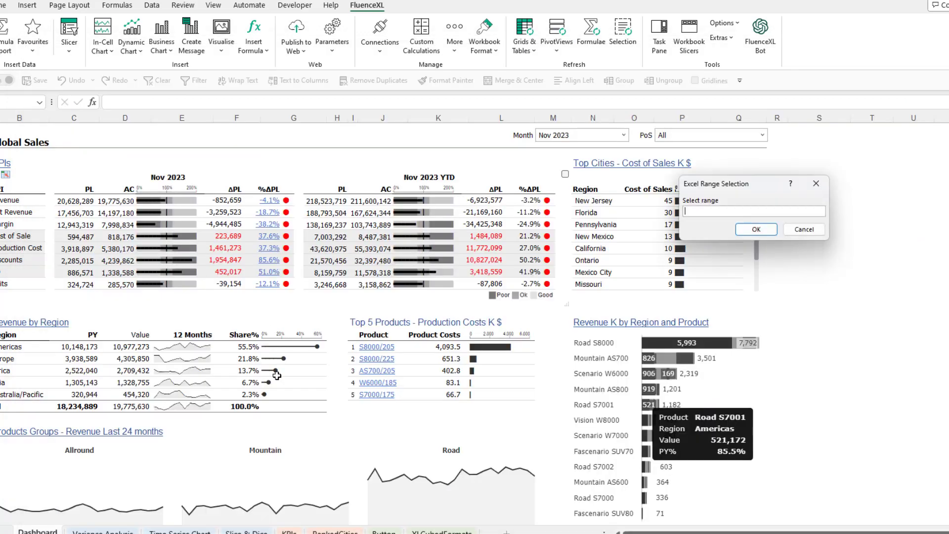
left_click(289, 531)
left_click_drag(45, 141, 582, 174)
left_click(755, 228)
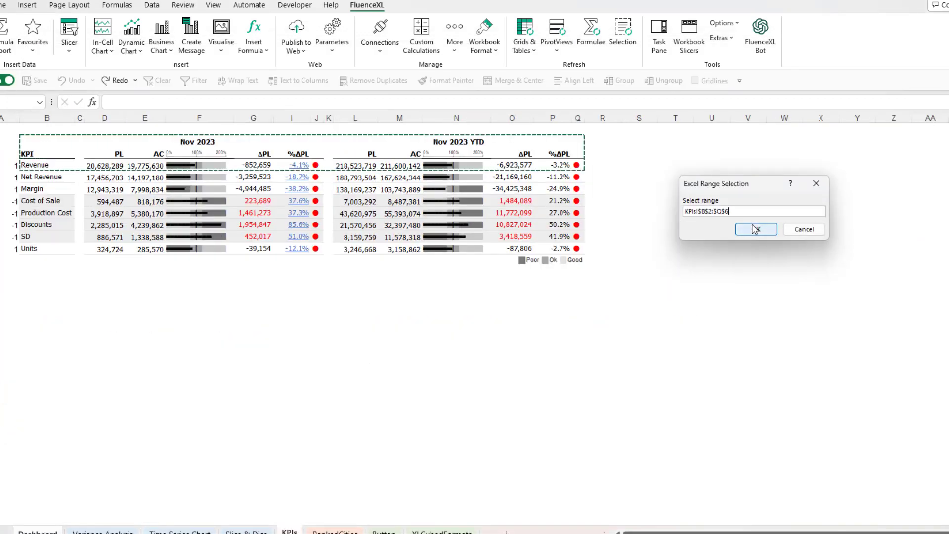
left_click(539, 469)
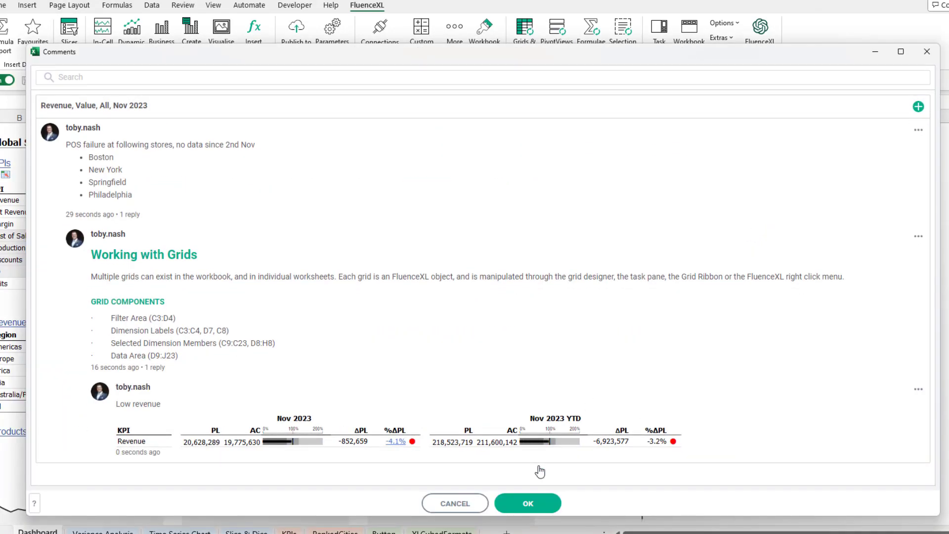
Edit the original POS failure comment to attach the file "POS failure East coast stores", then save the comments.
left_click(918, 129)
left_click(905, 164)
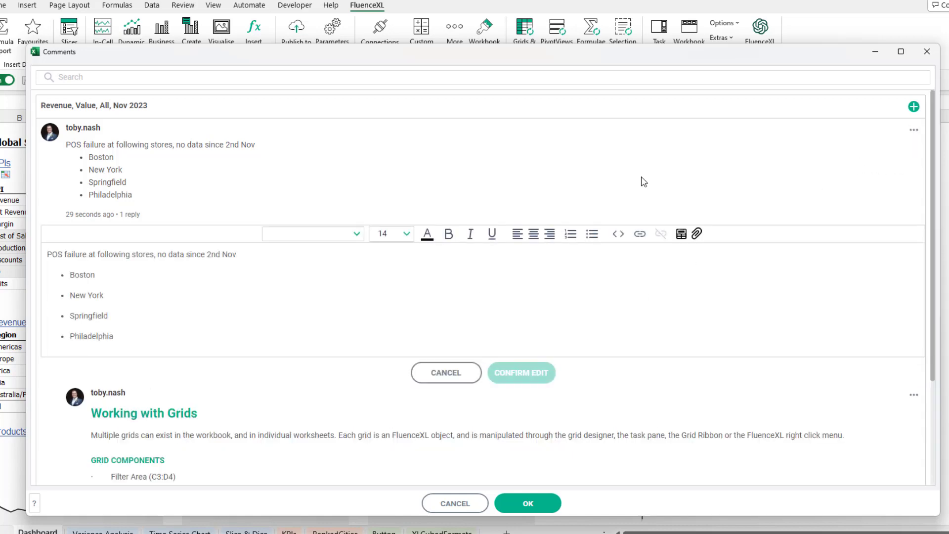
left_click(697, 234)
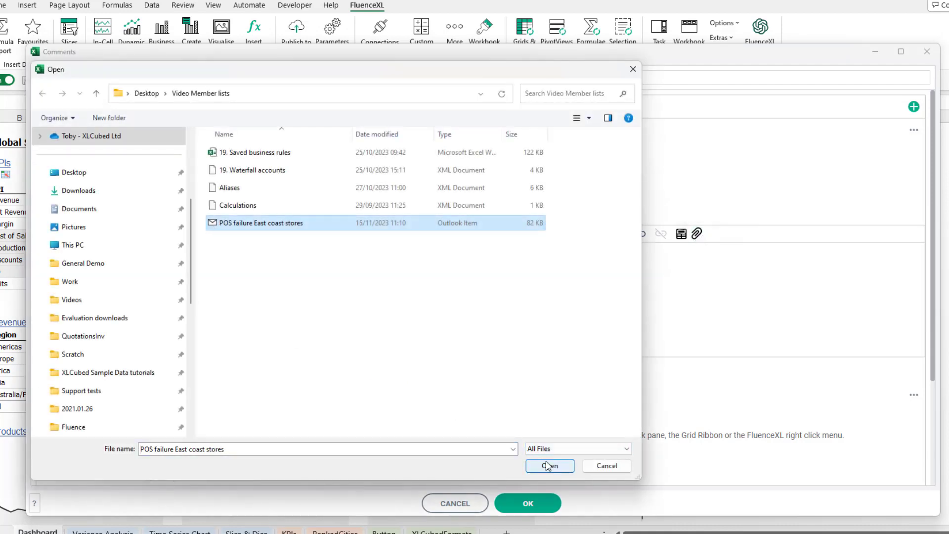
left_click(547, 465)
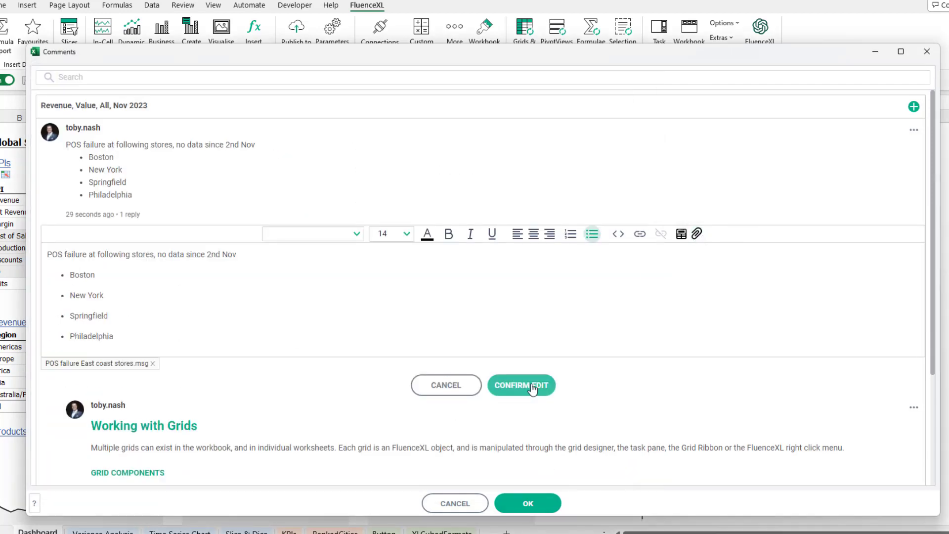
left_click(534, 385)
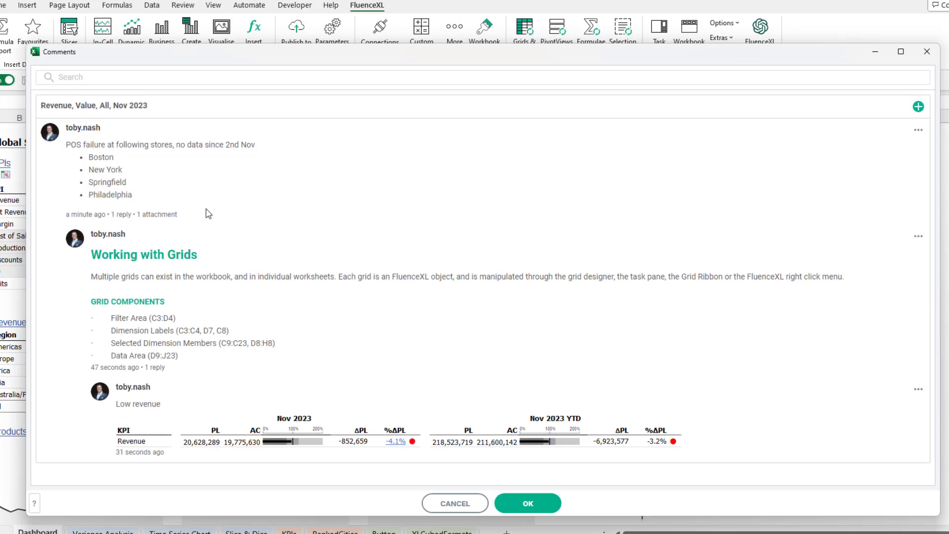
left_click(527, 505)
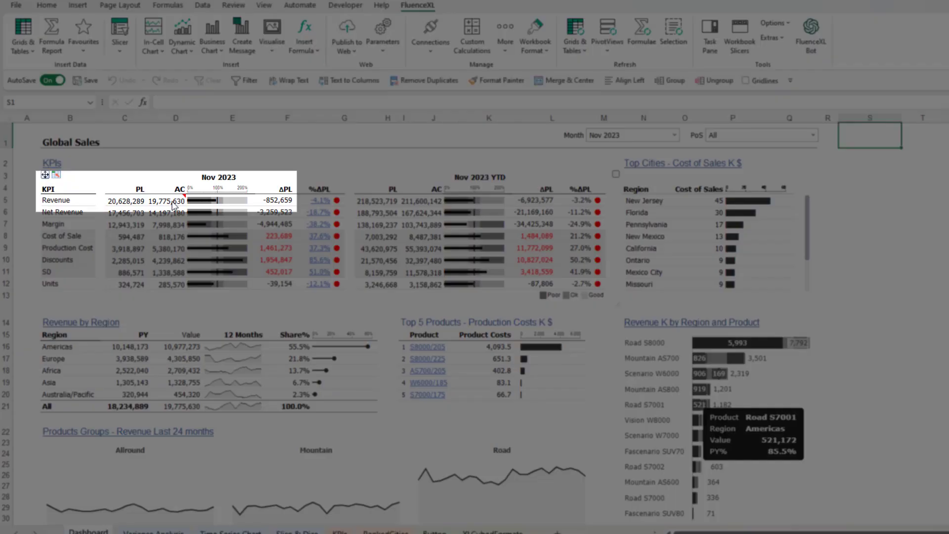
Switch to the web version of the Commentary ManagementBook dashboard and choose a month in its Month filter.
mouse_move(174, 207)
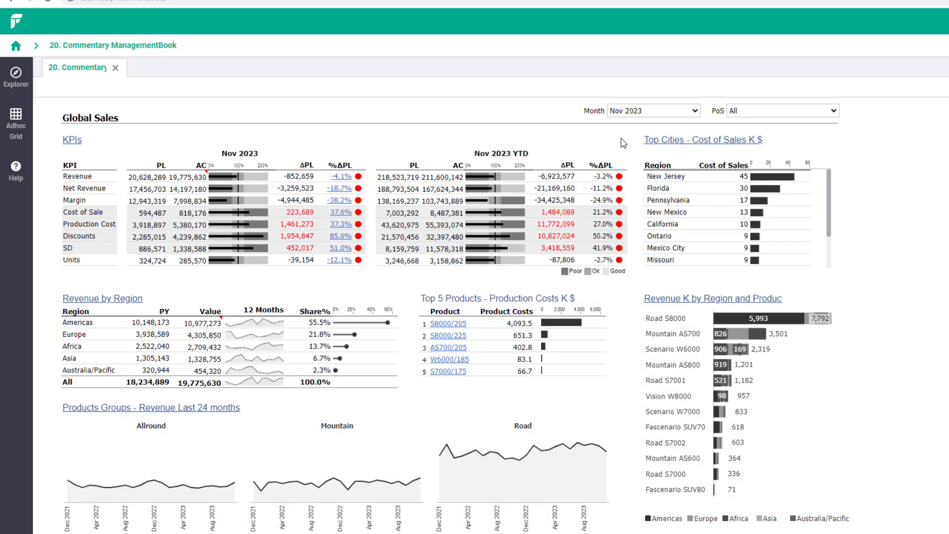
left_click(663, 114)
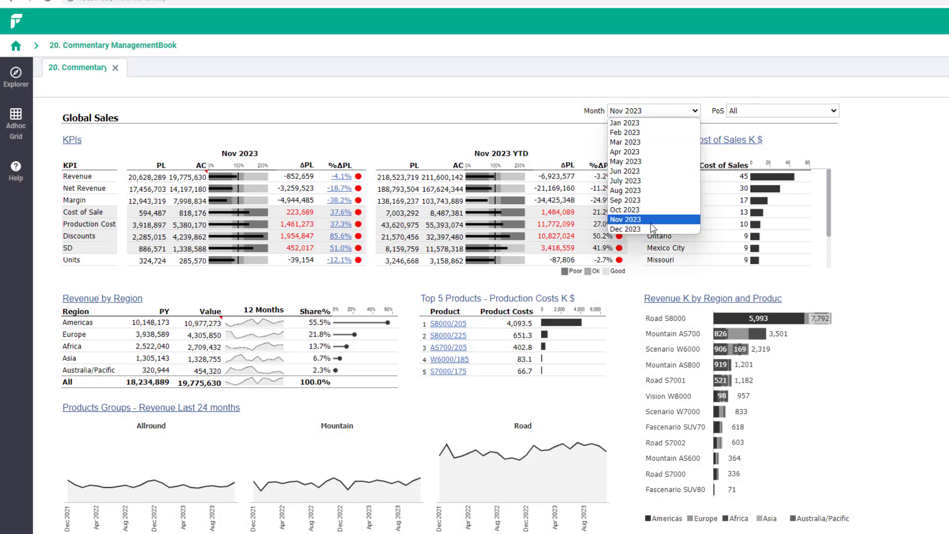
left_click(650, 228)
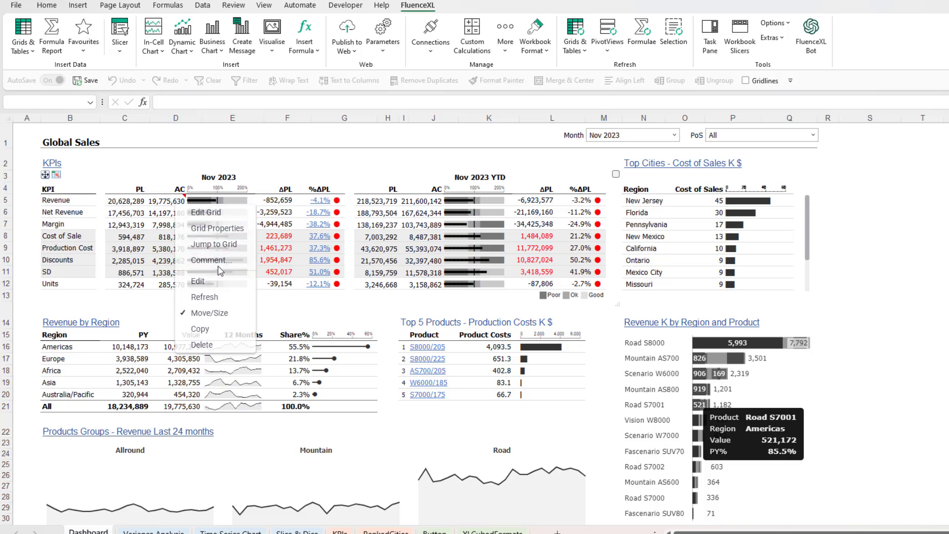
Delete the POS failure comment and its replies from the Nov 2023 Revenue value in the workbook, and save the comments.
left_click(218, 262)
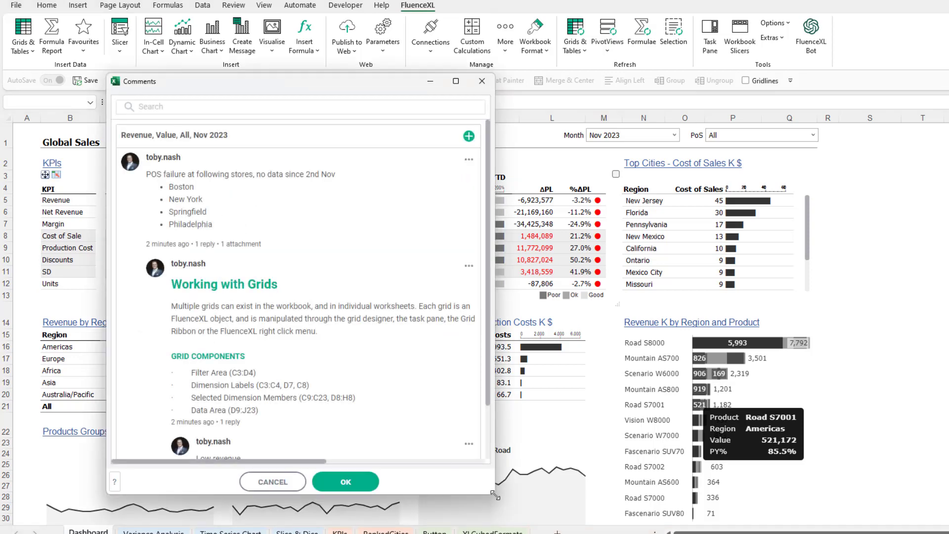
left_click_drag(495, 494, 943, 503)
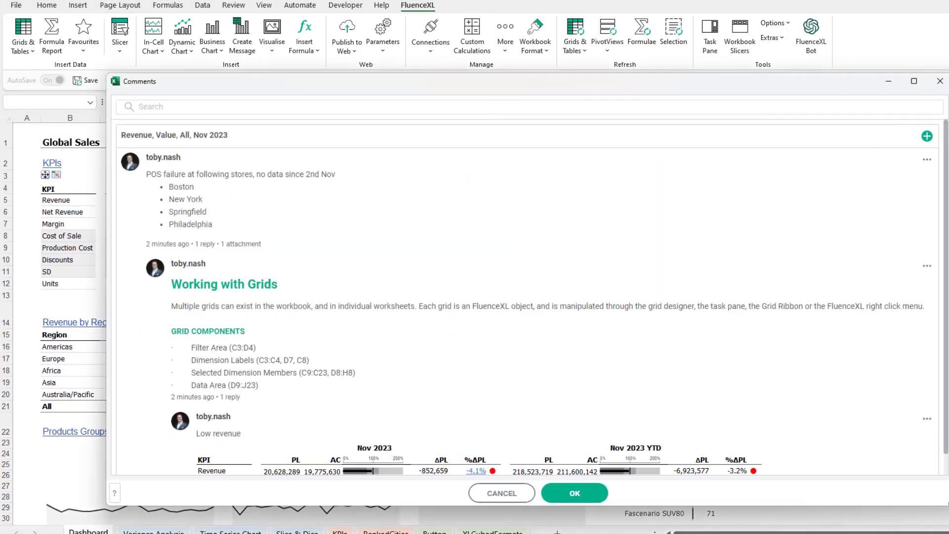
left_click(928, 161)
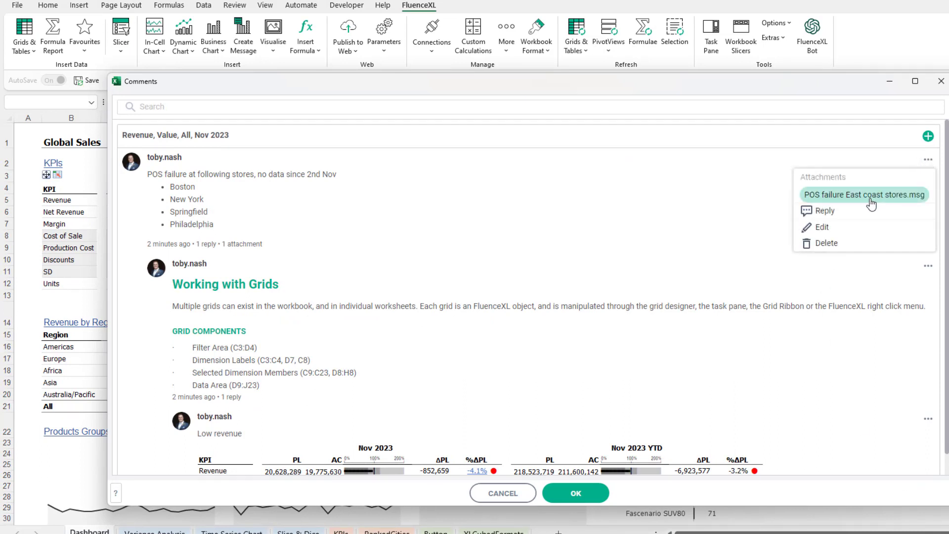
left_click(831, 244)
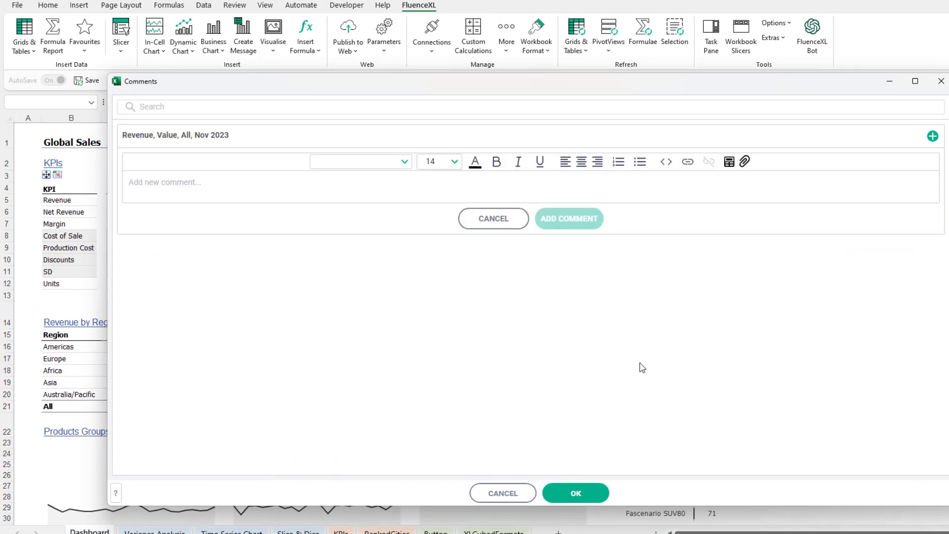
left_click(578, 494)
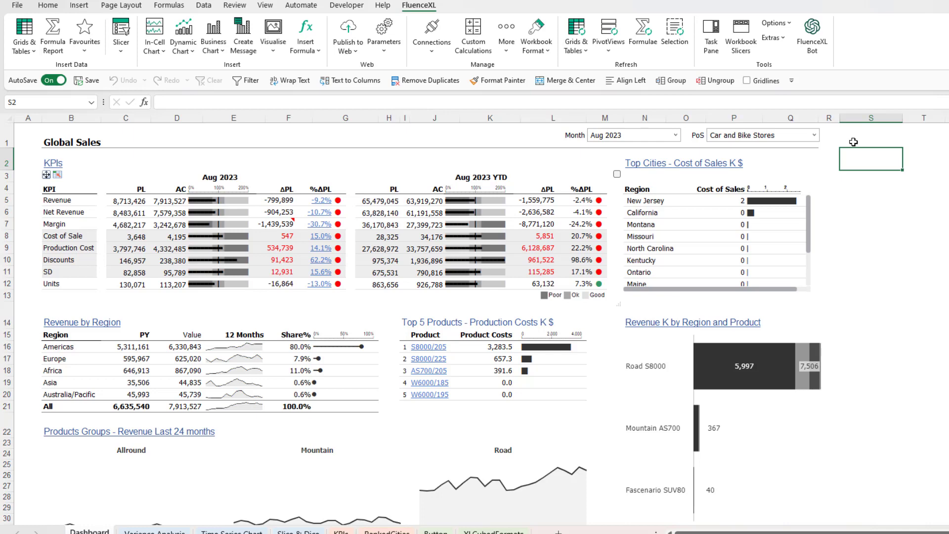
Insert a Comment Frame at cell S1 of the Dashboard sheet.
left_click(853, 132)
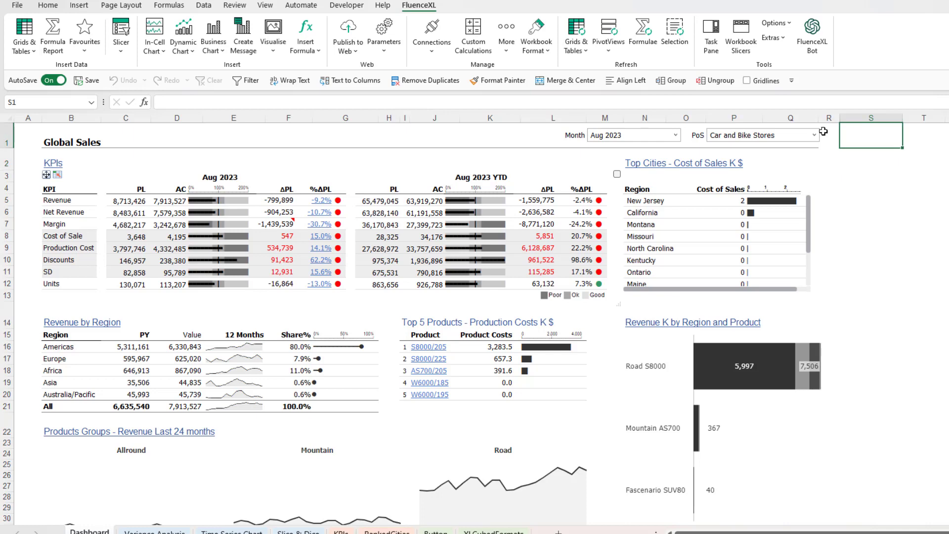
left_click(275, 48)
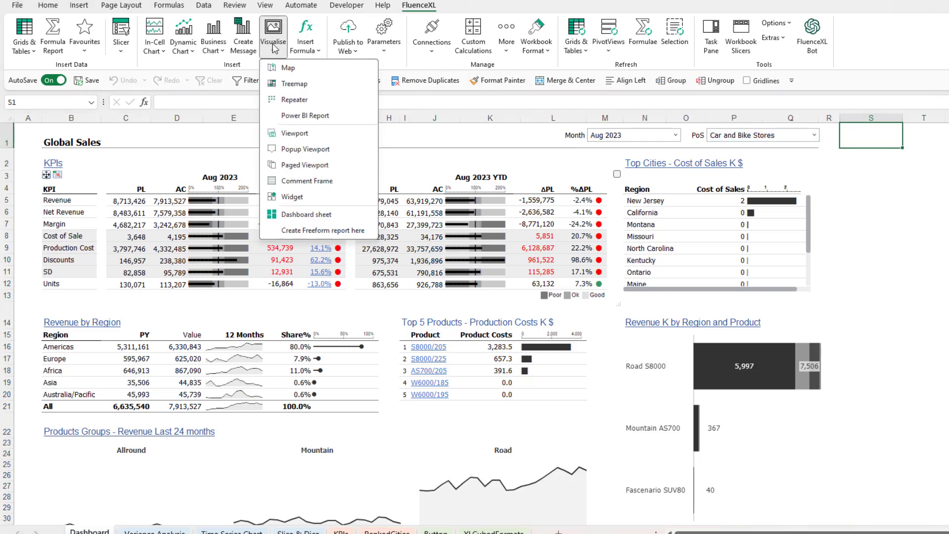
left_click(307, 181)
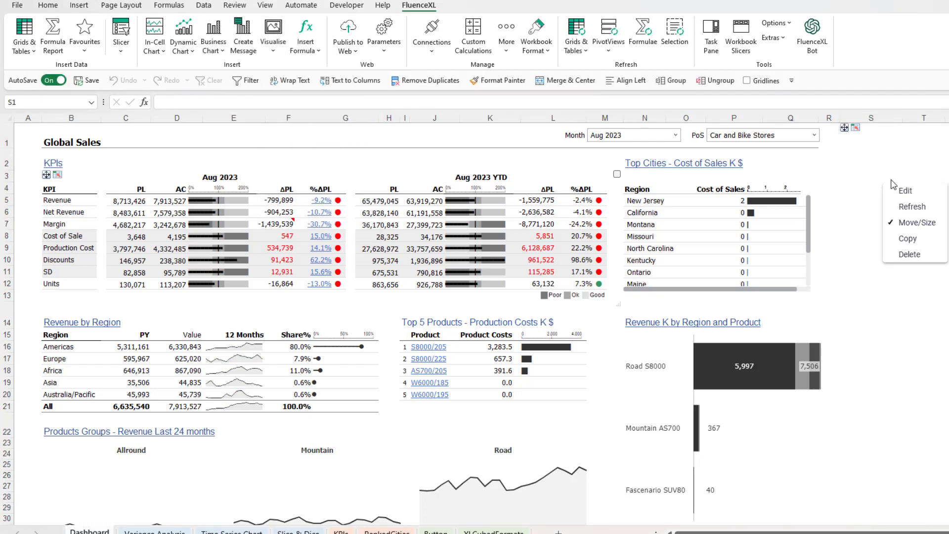
Set the new comment frame to show comments from the KPI Grid on the KPIs sheet, and look through its comment thread.
left_click(905, 191)
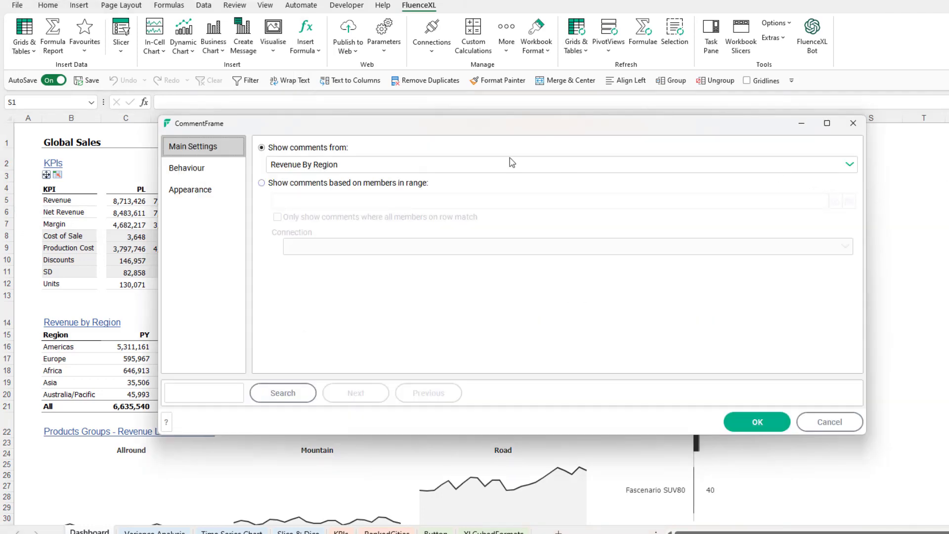
left_click(425, 167)
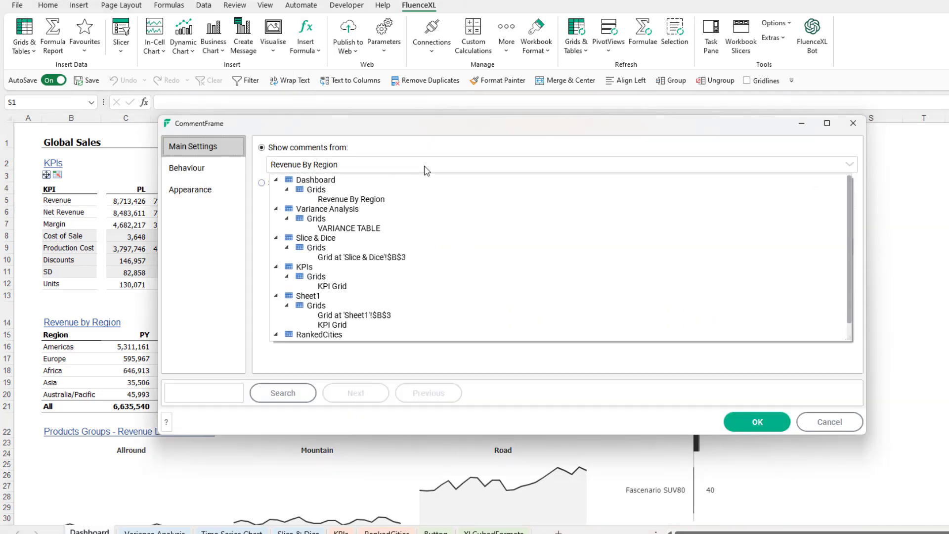
left_click(341, 287)
left_click(754, 421)
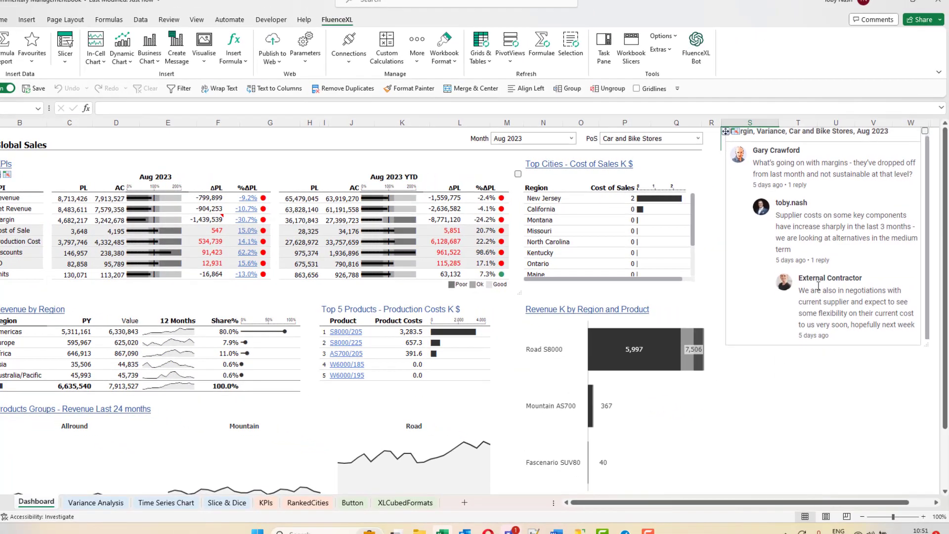
scroll(890, 292, "down", 1)
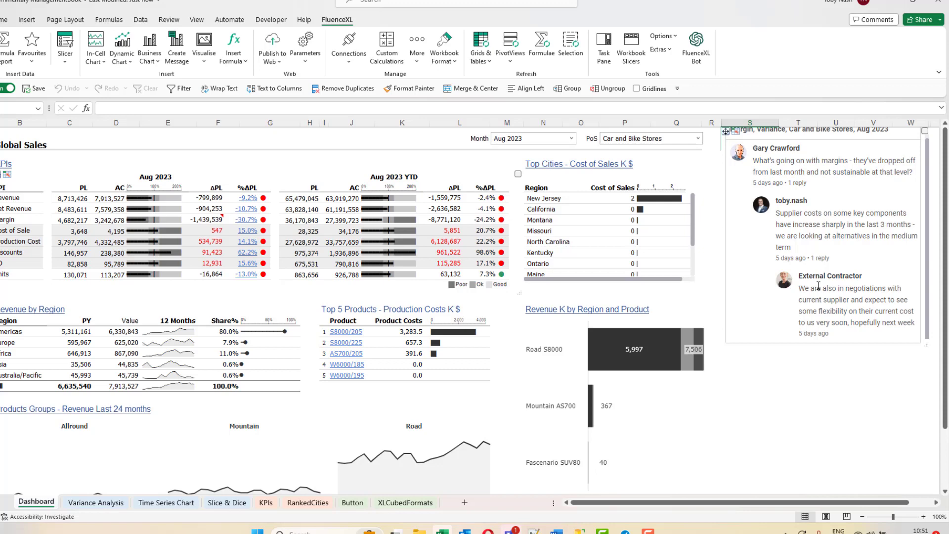
scroll(818, 286, "up", 1)
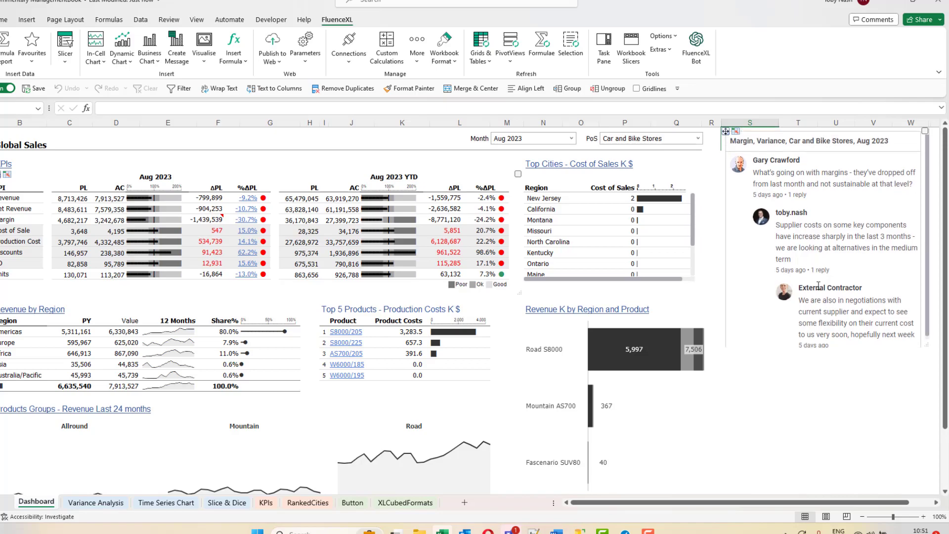